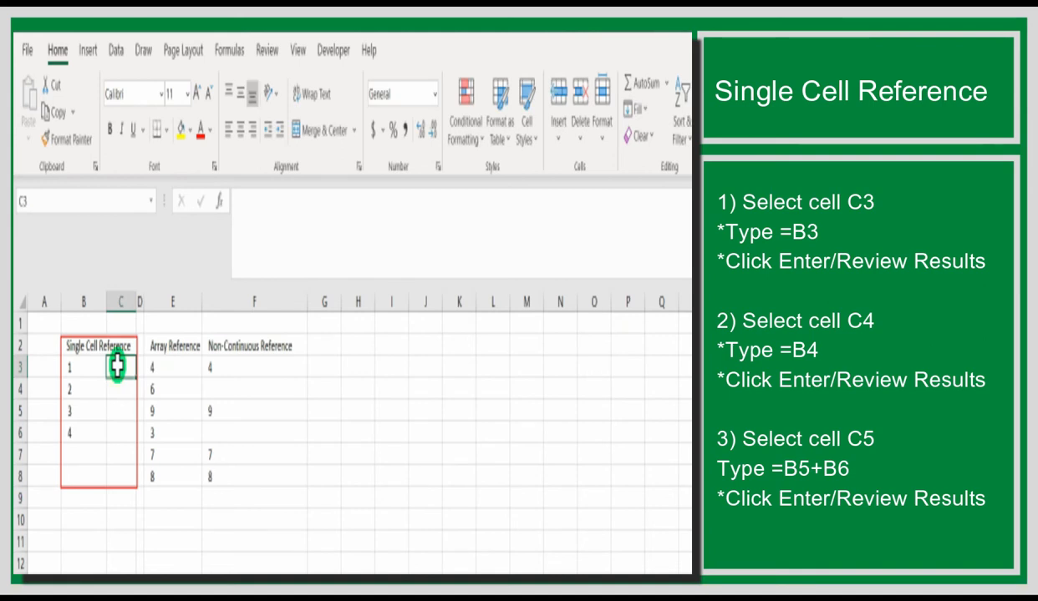
Enter the single-cell reference =B3 in cell C3 and review its formula
type("=")
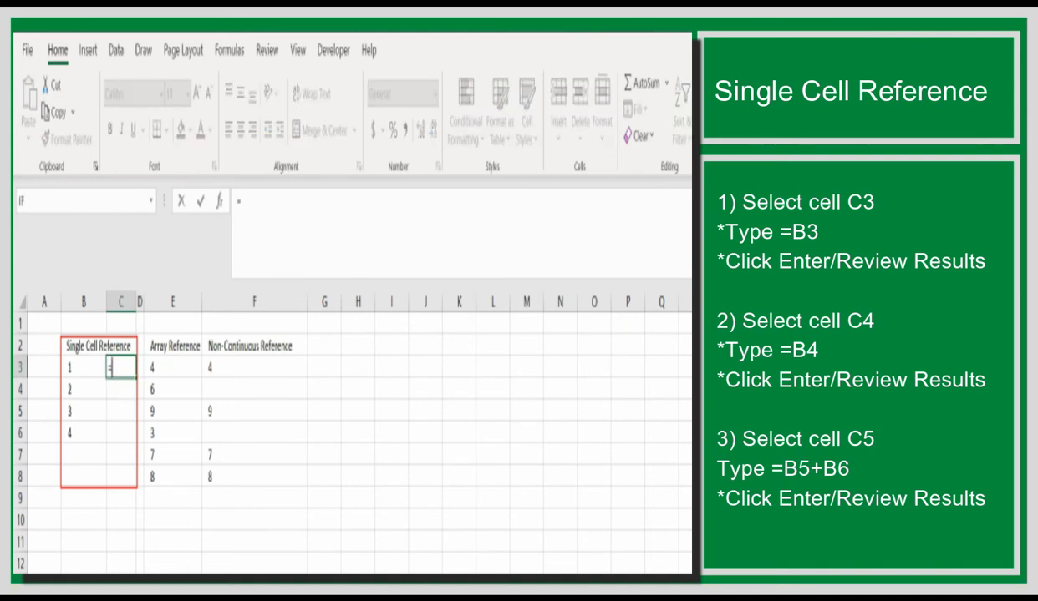
left_click(85, 364)
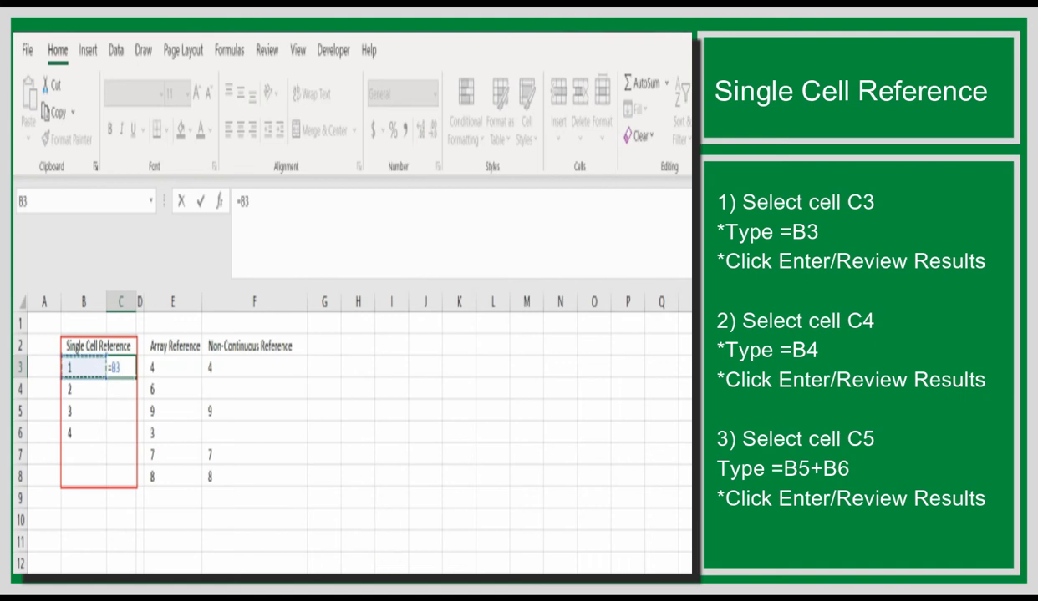
key("Return")
left_click(132, 366)
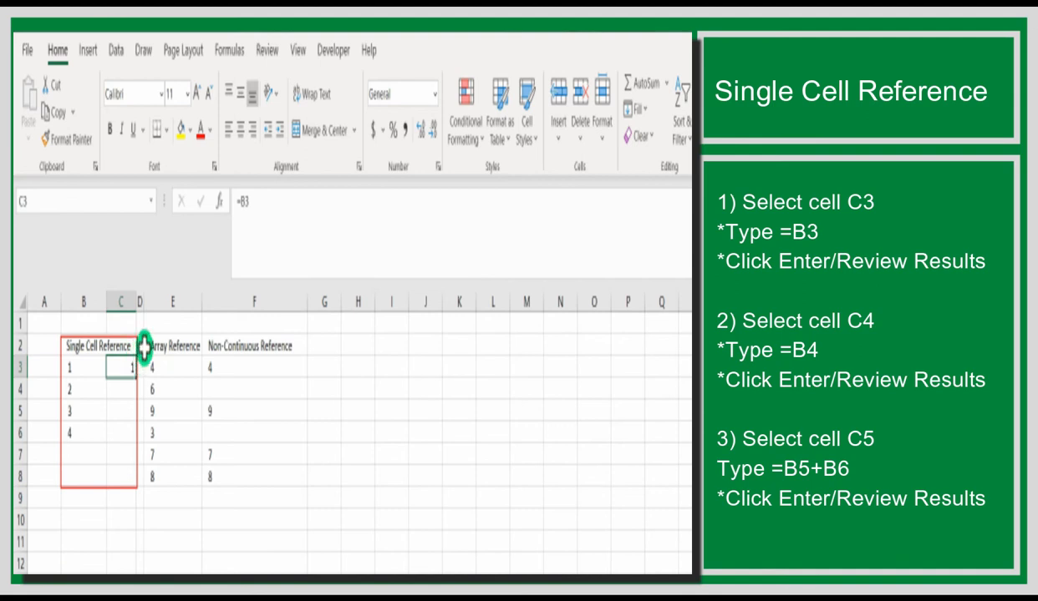
left_click(245, 200)
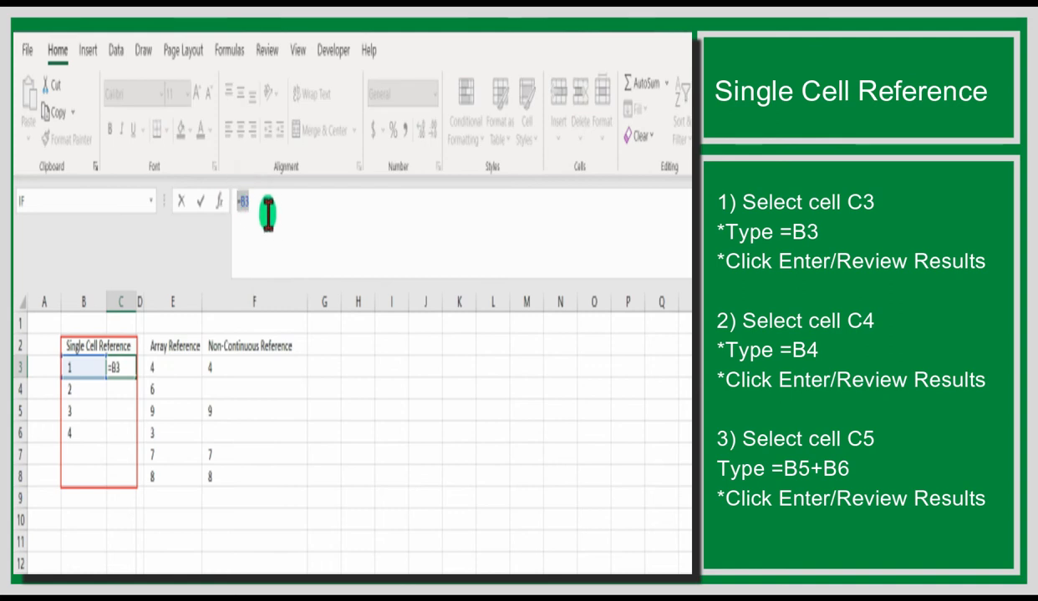
key("ctrl+Return")
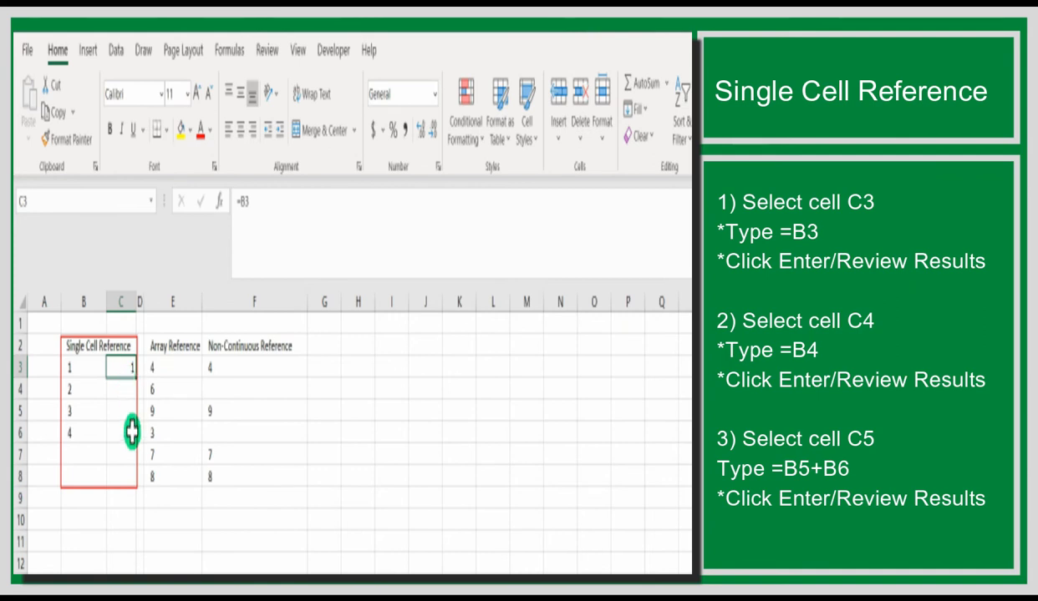
Enter the single-cell reference =B4 in cell C4 and review its formula
left_click(127, 386)
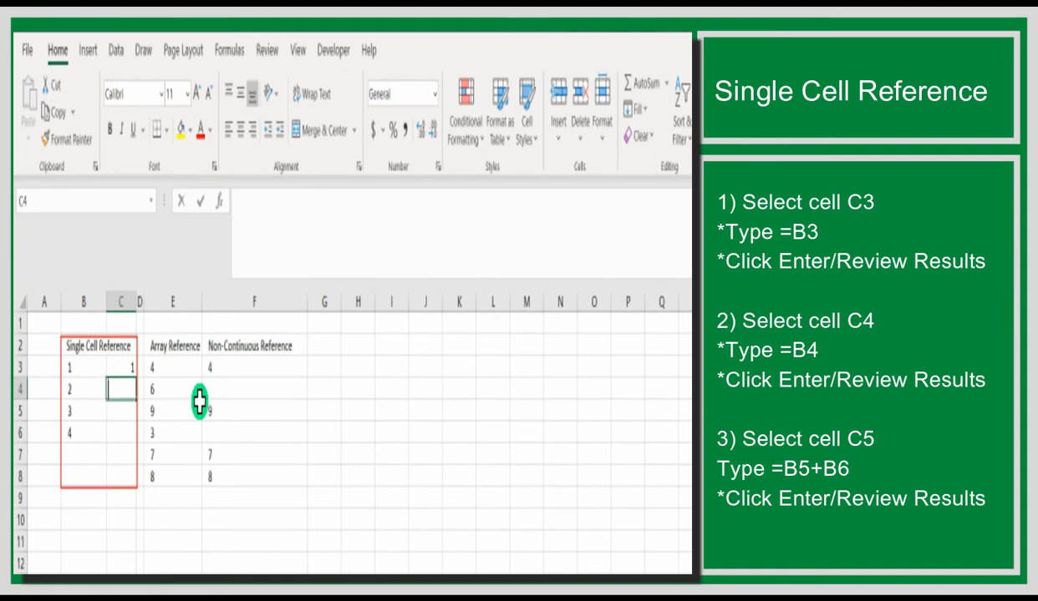
type("=")
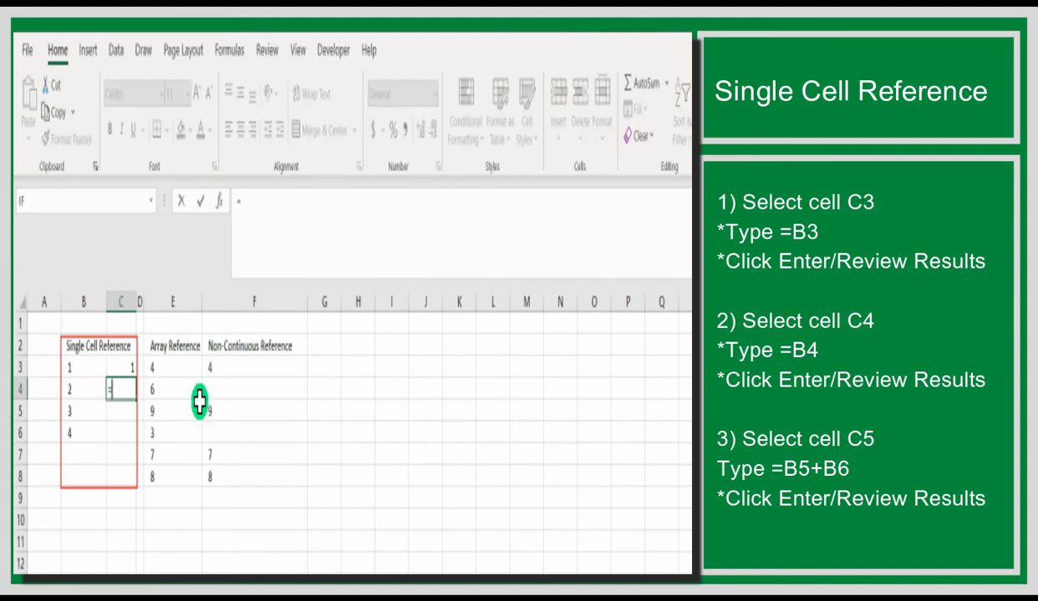
left_click(88, 387)
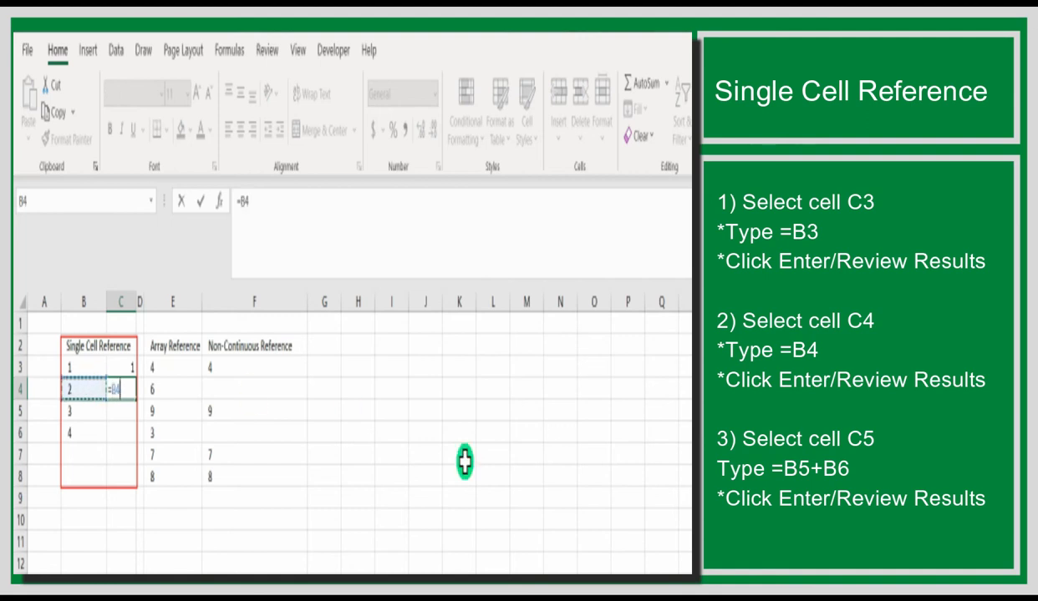
key("Return")
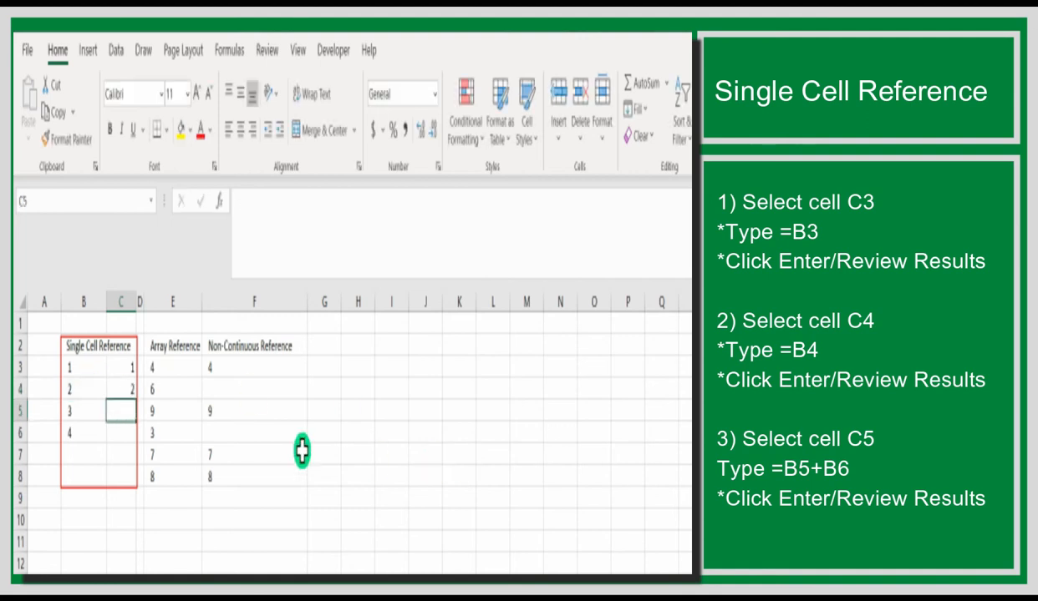
left_click(123, 385)
left_click_drag(265, 201, 227, 200)
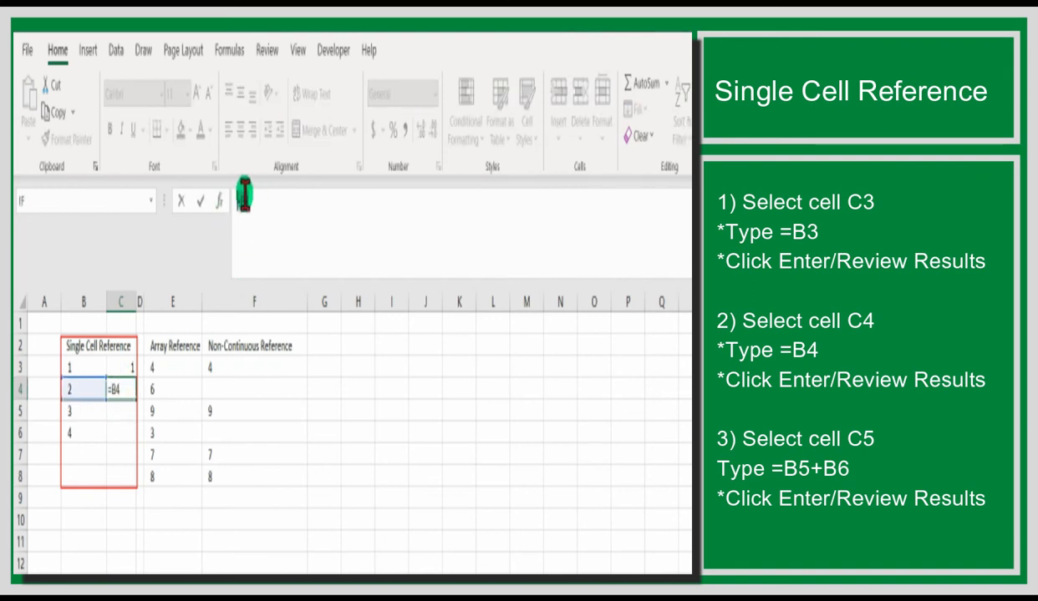
key("Escape")
left_click(121, 410)
left_click(120, 365)
left_click(128, 389)
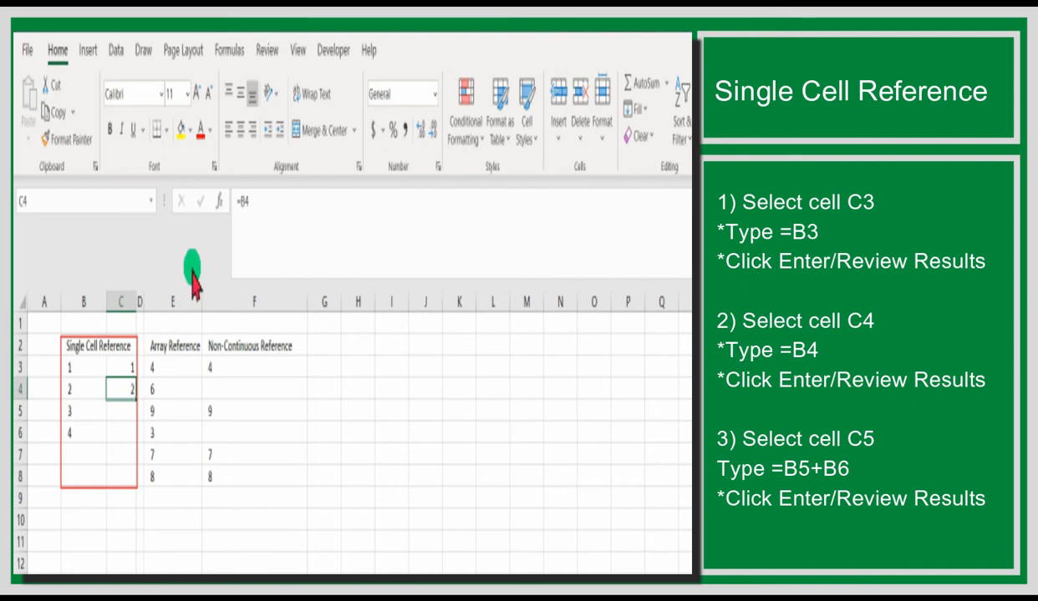
Enter the formula =B5+B6 in cell C5 to add the two referenced cells, and check the result
left_click(124, 409)
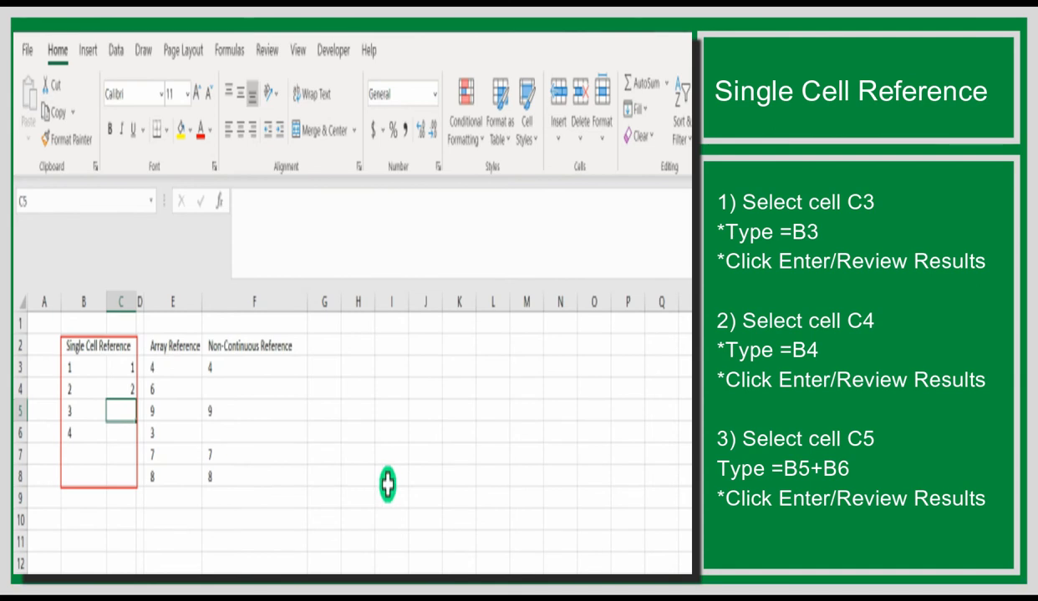
type("=")
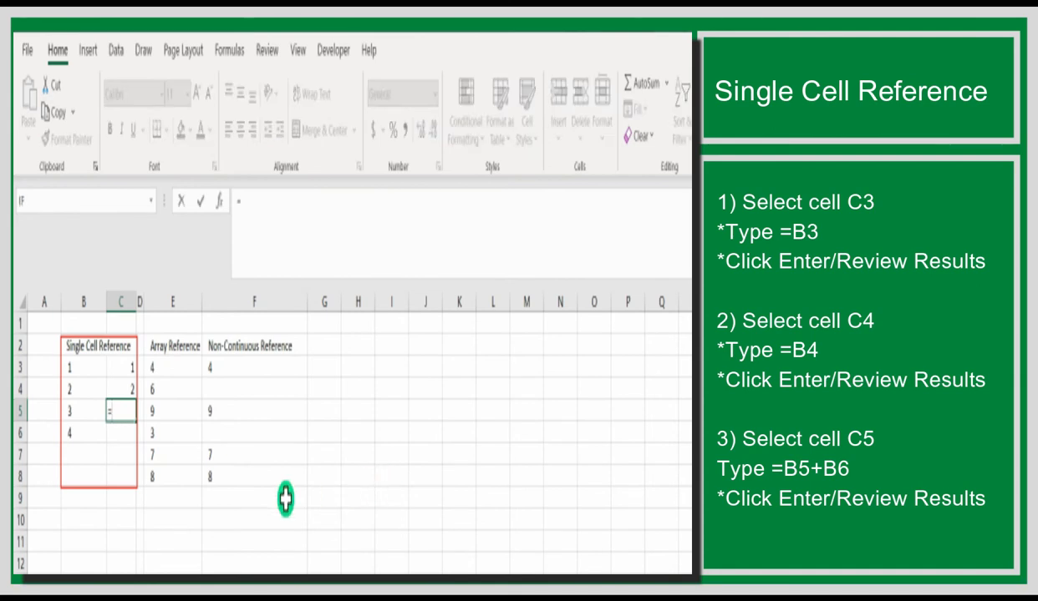
left_click(82, 411)
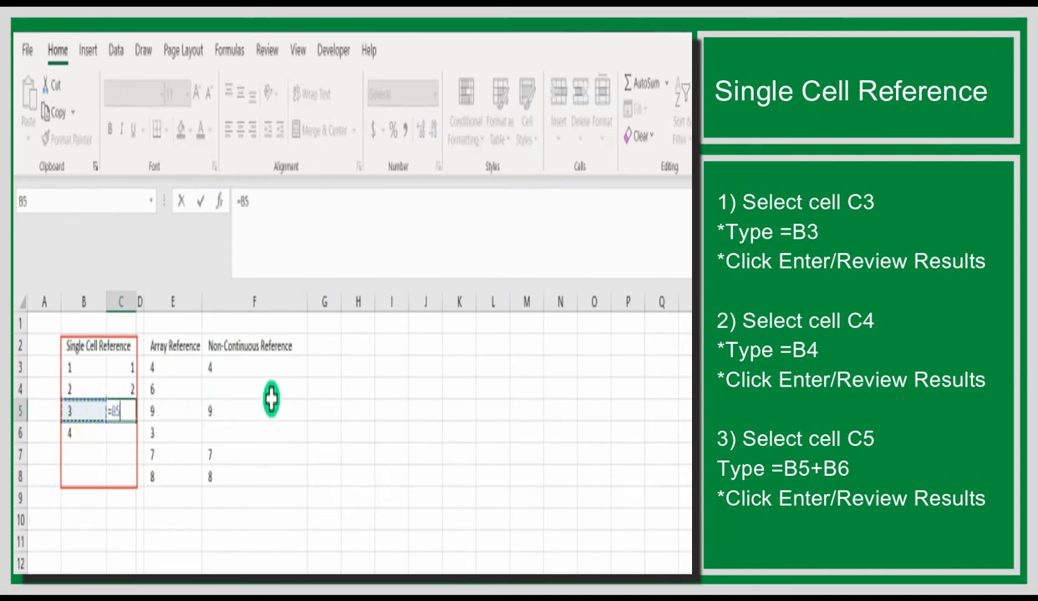
type("+")
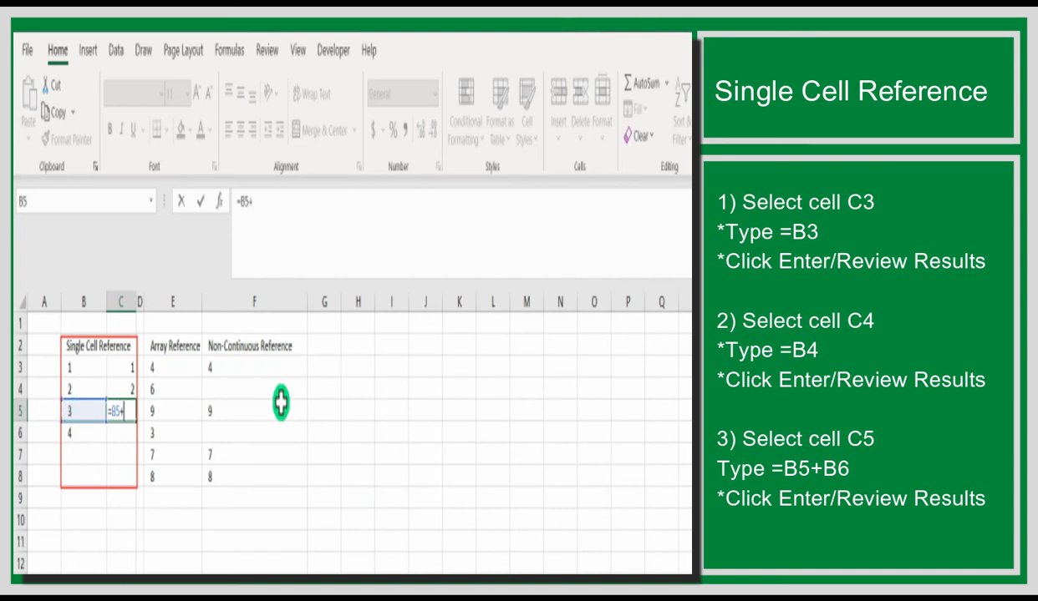
left_click(92, 429)
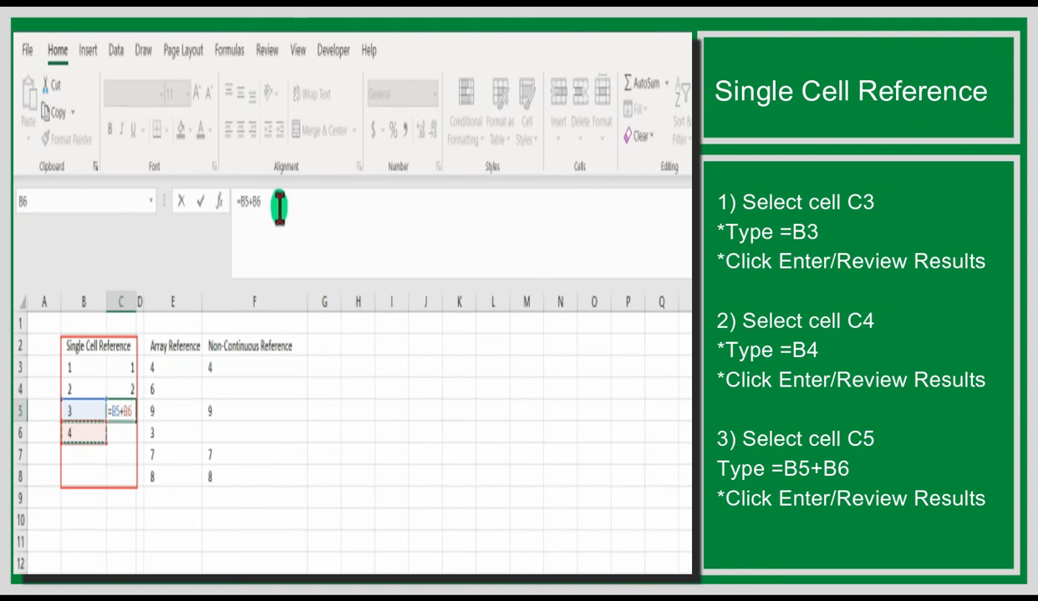
left_click_drag(256, 199, 229, 198)
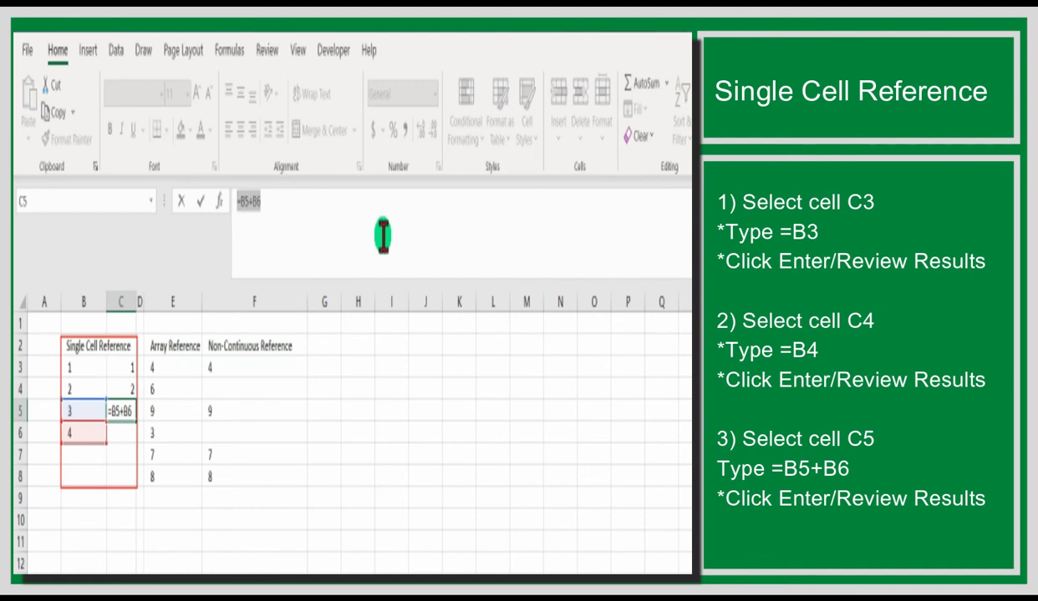
key("Return")
left_click(124, 408)
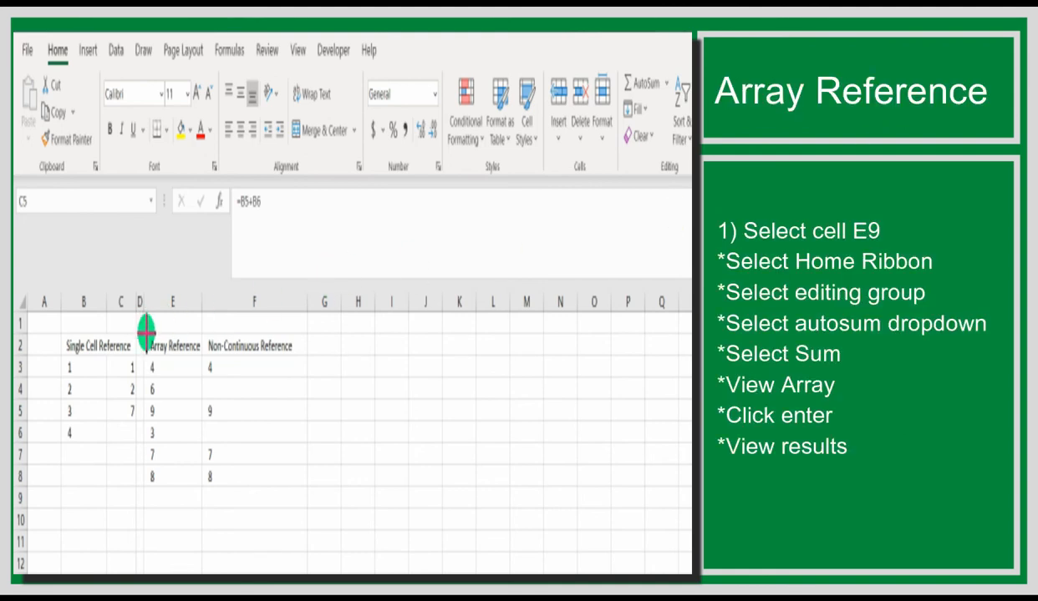
Total the Array Reference column in cell E9 with the AutoSum formula =SUM(E3:E8)
mouse_move(145, 333)
left_mouse_down()
mouse_move(210, 491)
mouse_move(200, 492)
mouse_move(201, 510)
left_mouse_up()
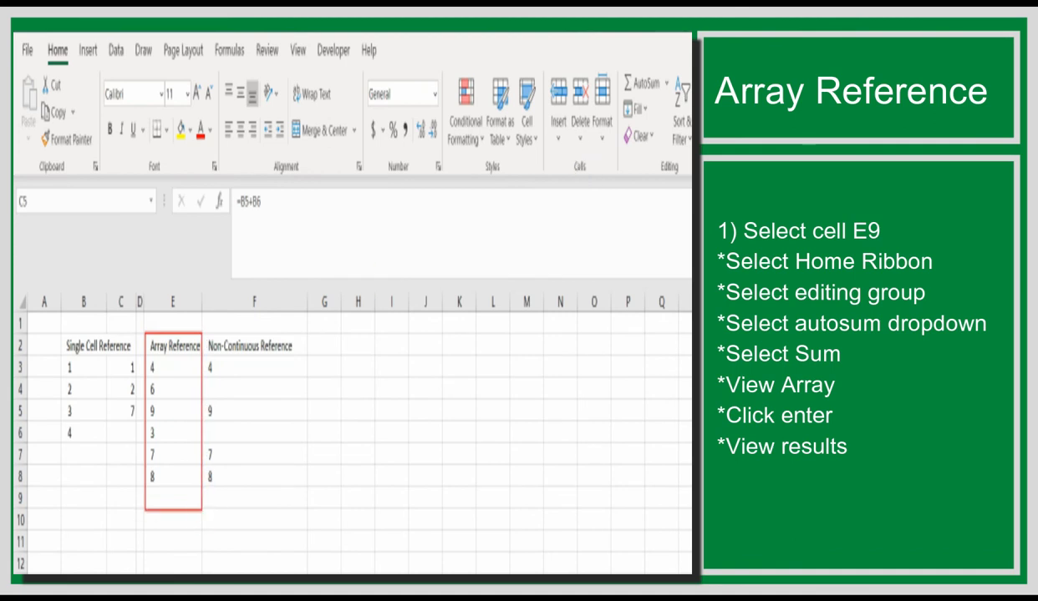
left_click(163, 498)
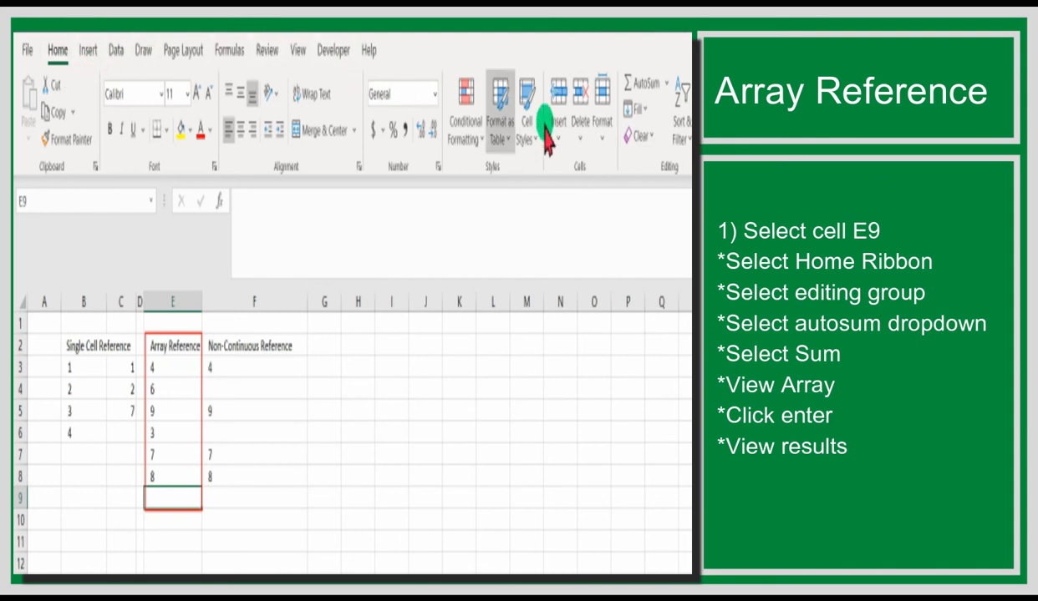
left_click(666, 85)
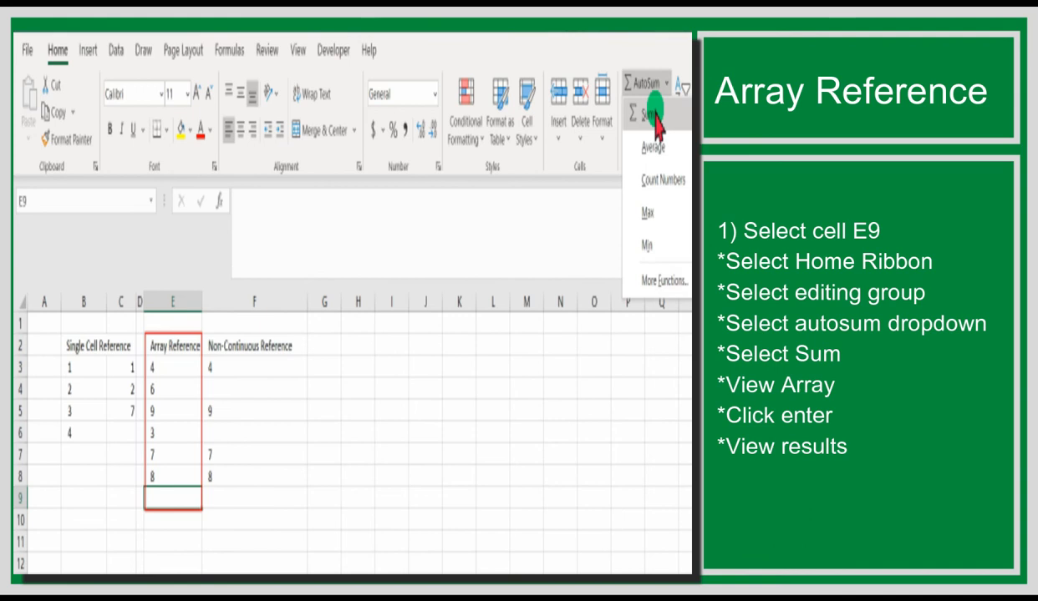
left_click(654, 115)
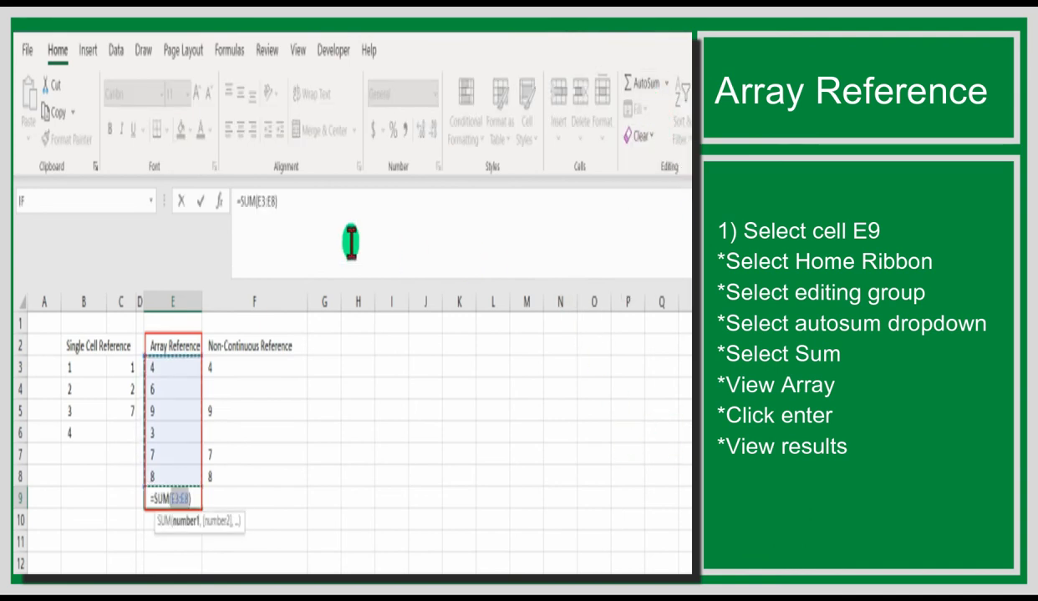
left_click_drag(289, 200, 227, 200)
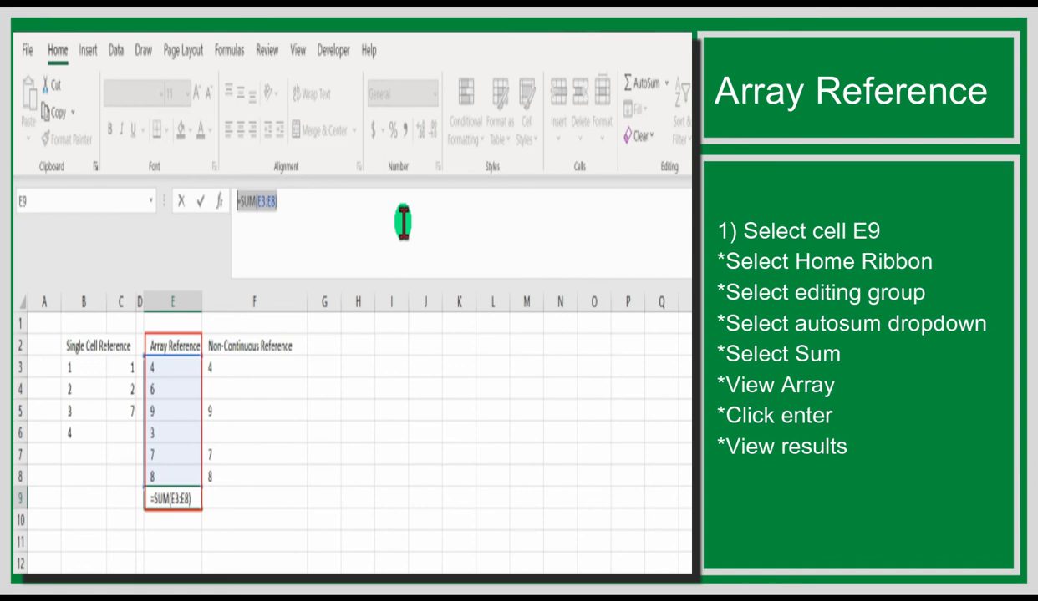
key("Return")
left_click(170, 501)
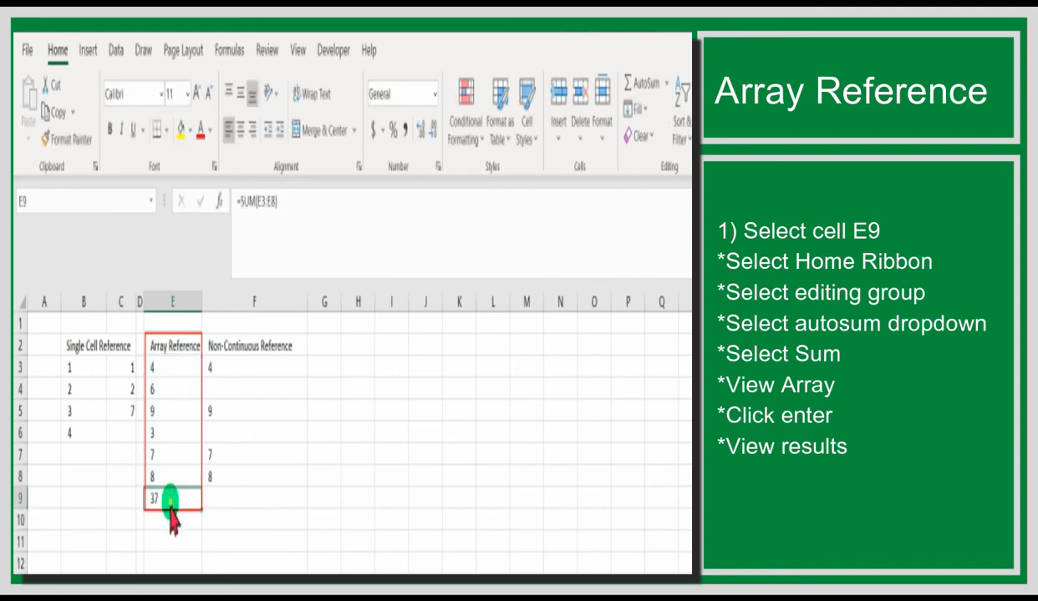
double_click(170, 502)
left_click(276, 549)
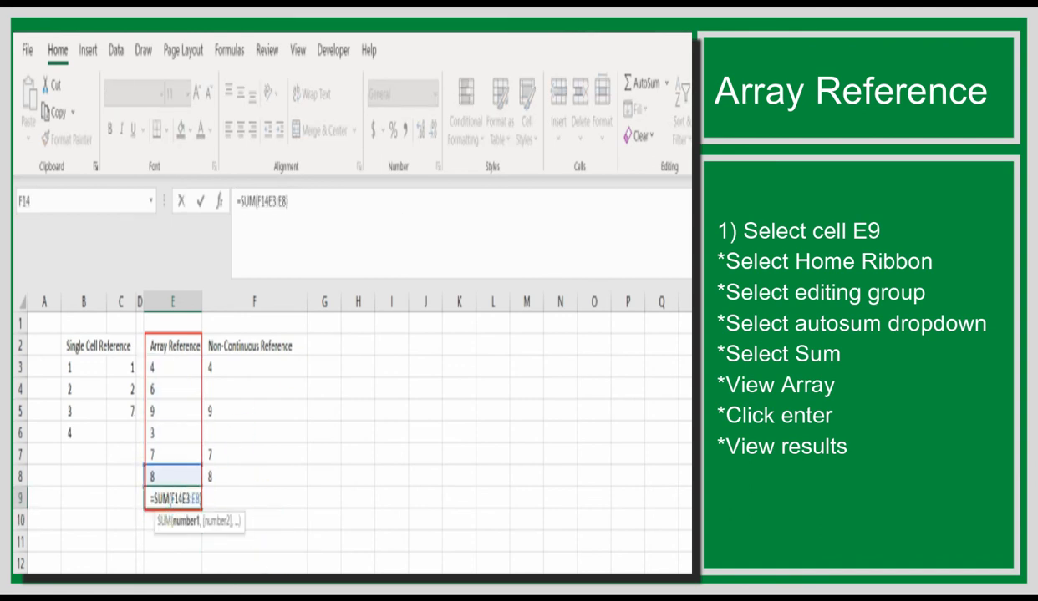
key("Escape")
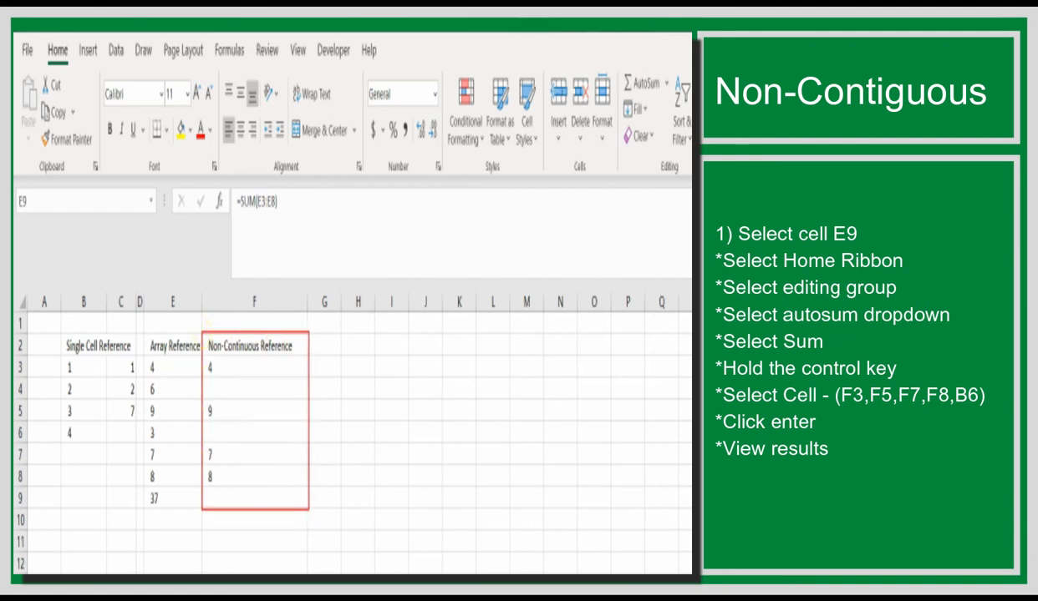
double_click(277, 499)
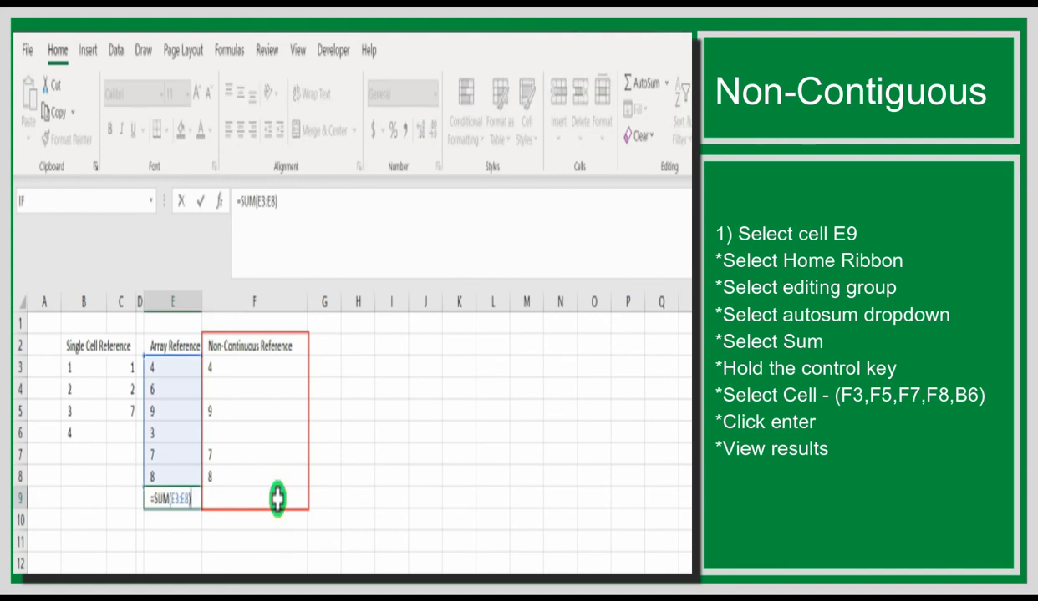
Sum the non-contiguous cells F3, F5, F7, F8 and B6 in cell F9 using the AutoSum Sum function
left_click(278, 499)
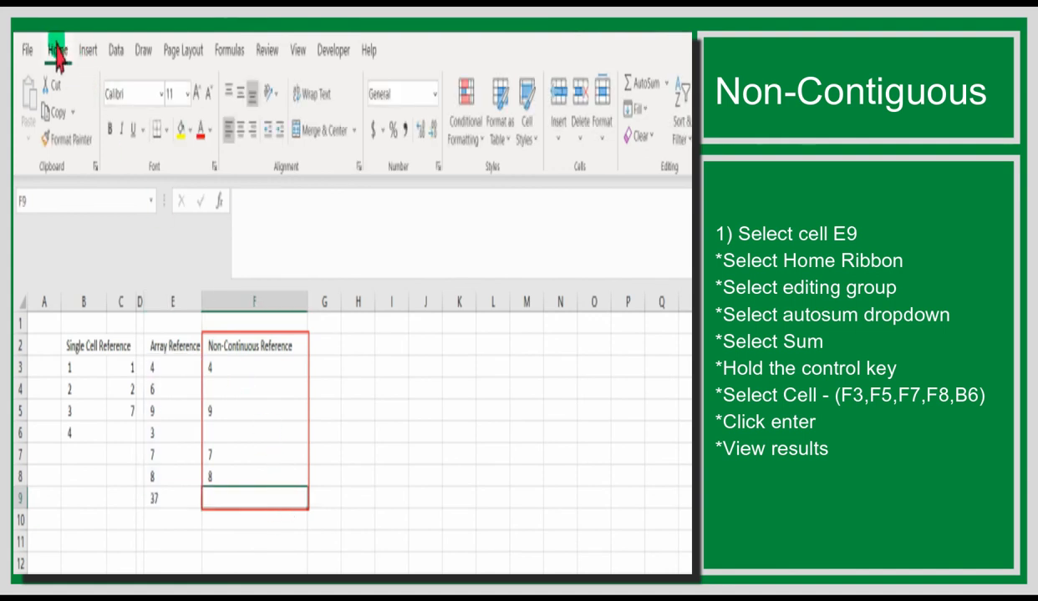
left_click(666, 84)
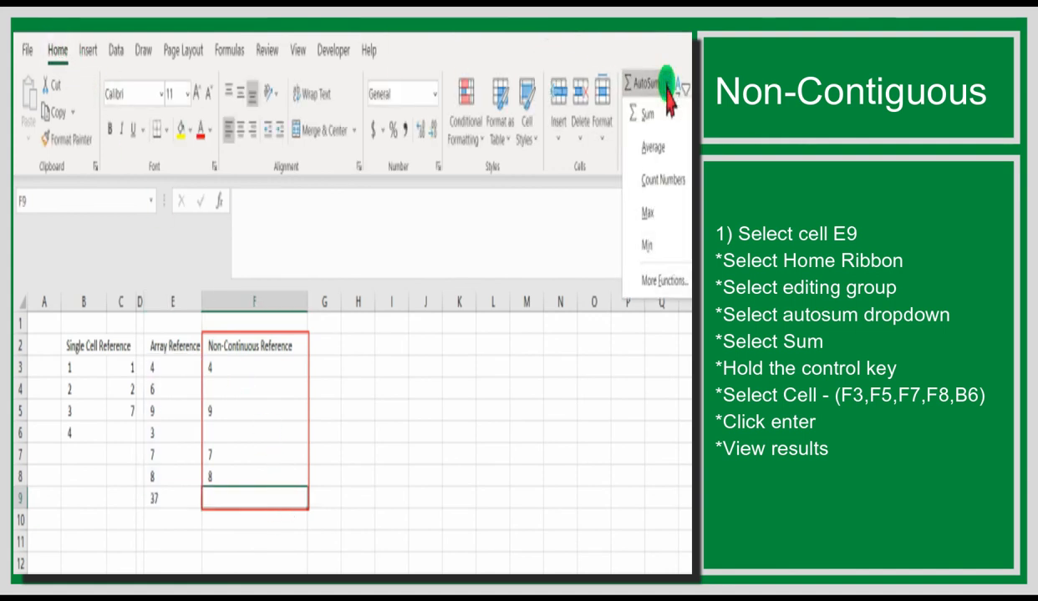
left_click(648, 108)
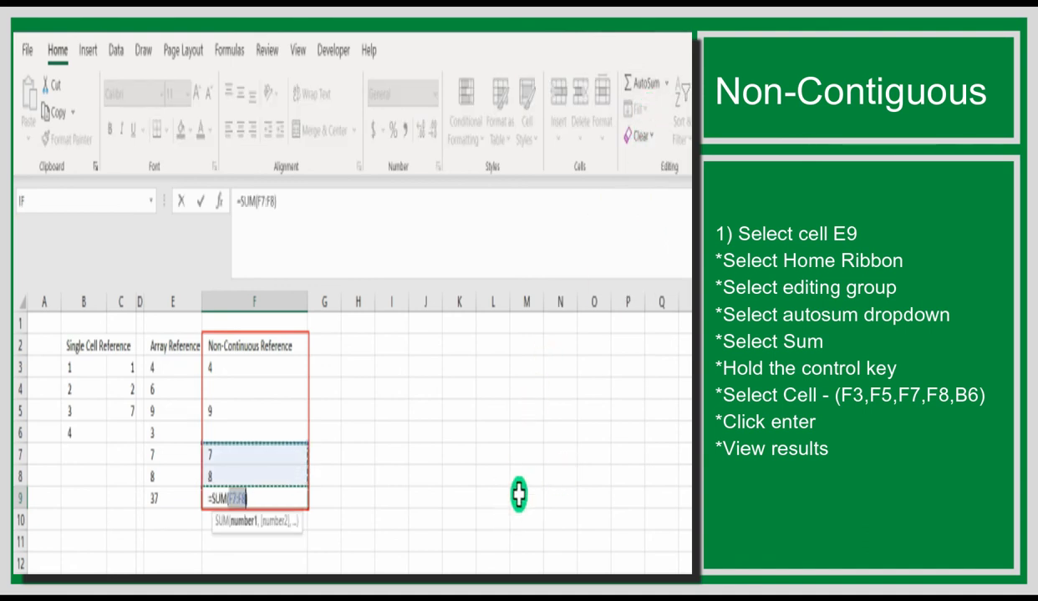
left_click(268, 368)
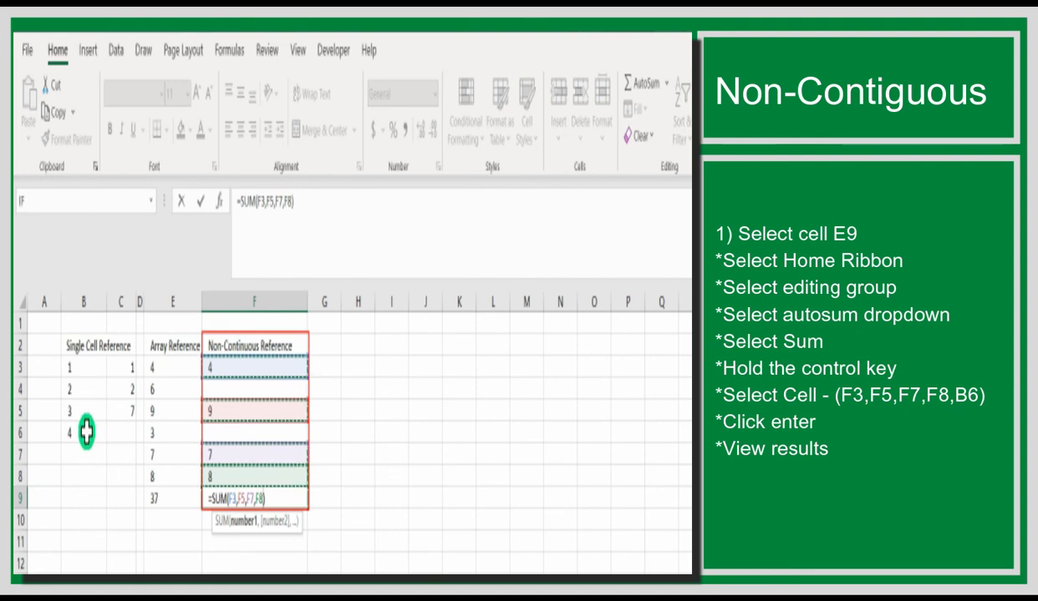
left_click(86, 432, "ctrl")
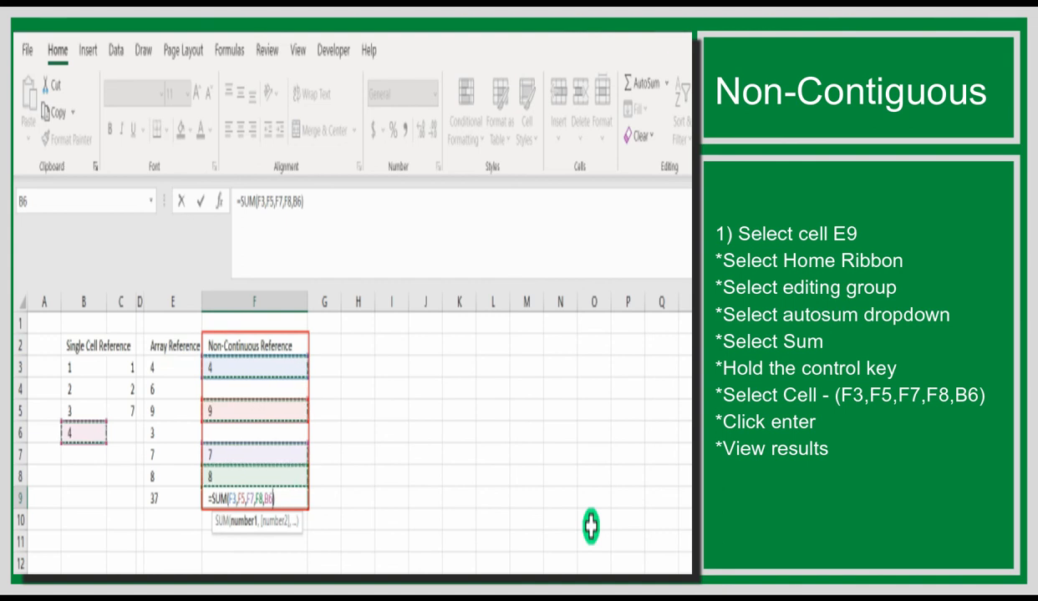
key("Return")
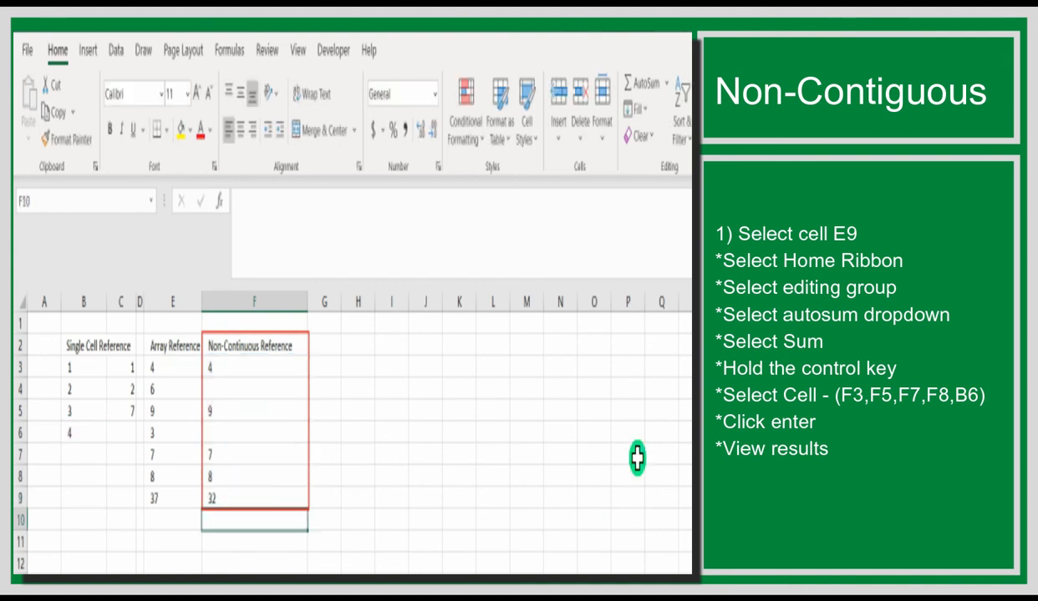